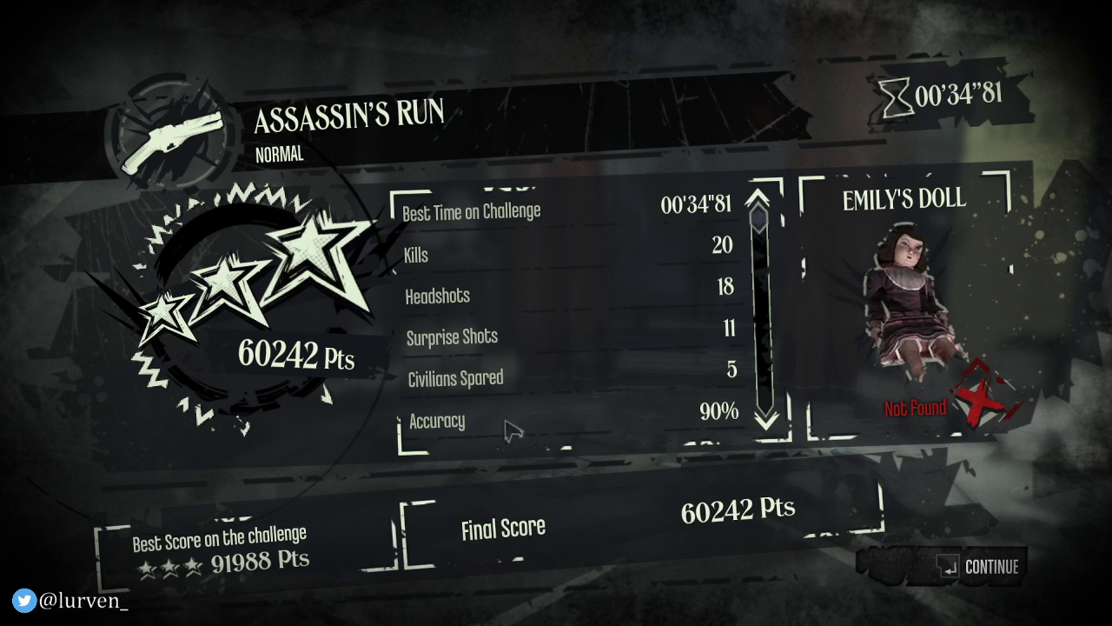
{"action": "scroll", "coordinate": [634, 360], "scroll_direction": "down", "scroll_amount": 1}
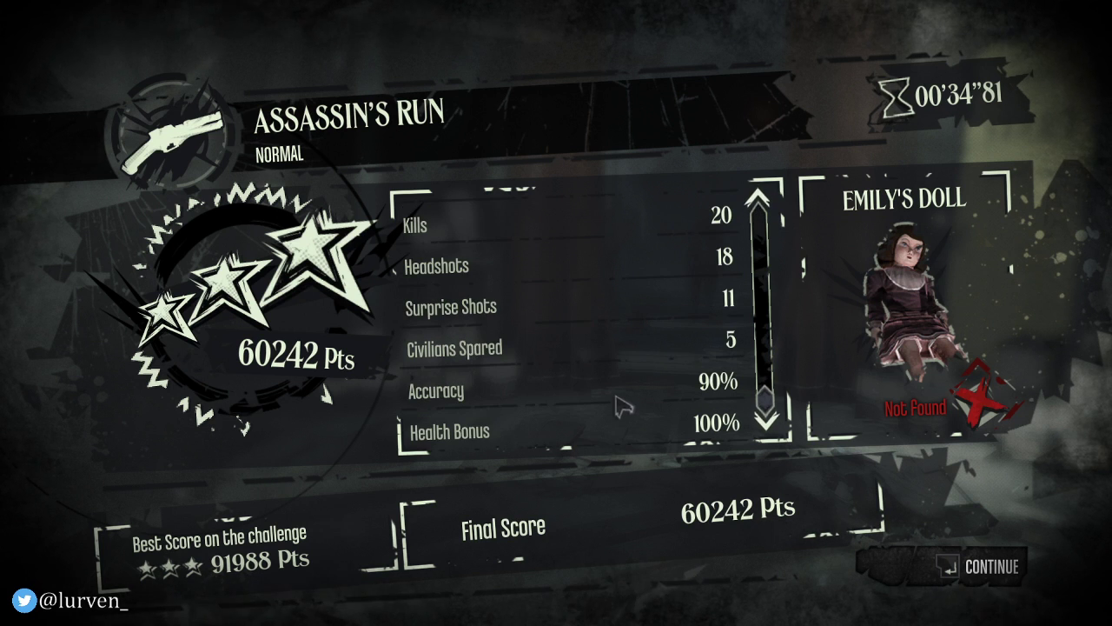
{"action": "scroll", "coordinate": [629, 395], "scroll_direction": "up", "scroll_amount": 1}
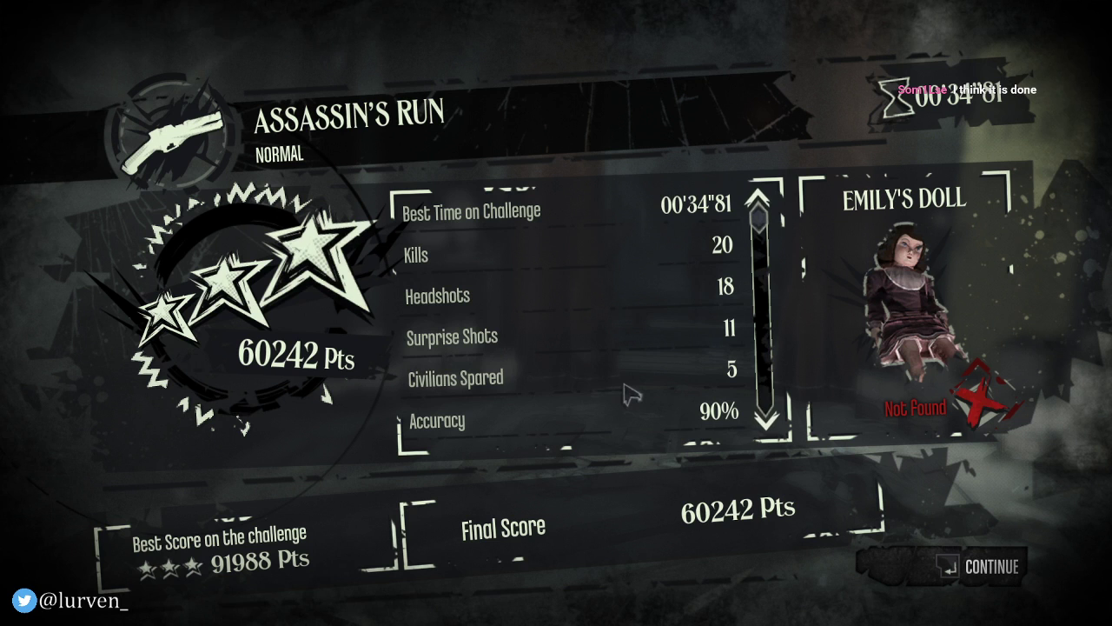